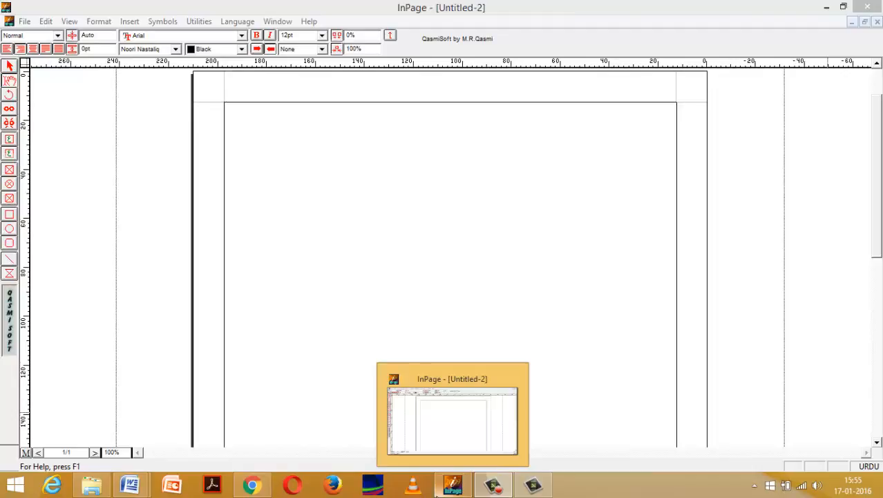
- Enter the Urdu heading "داخلہ فارم" on the first line of the page
click(644, 147)
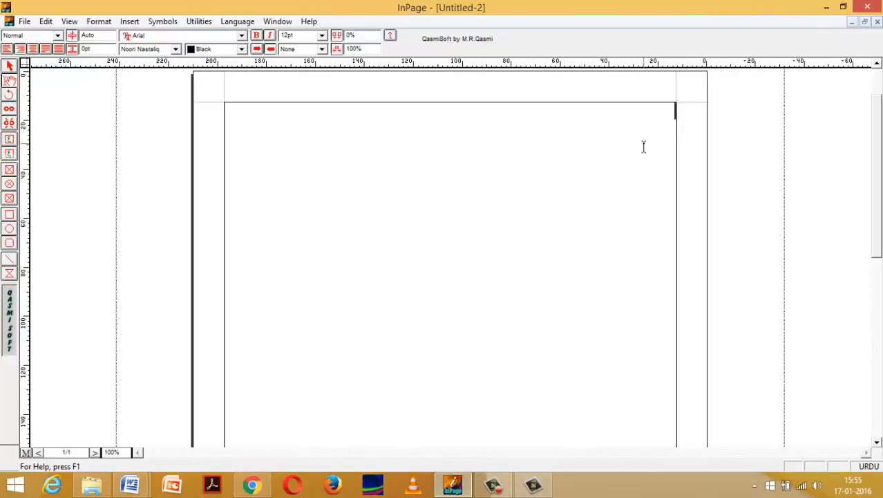
text(ر)
key(BackSpace)
text(خلہفار)
key(BackSpace)
key(BackSpace)
key(BackSpace)
key(BackSpace)
text(فارم)
- Center the heading "داخلہ فارم" and set its font size to 36 pt
key(ctrl+a)
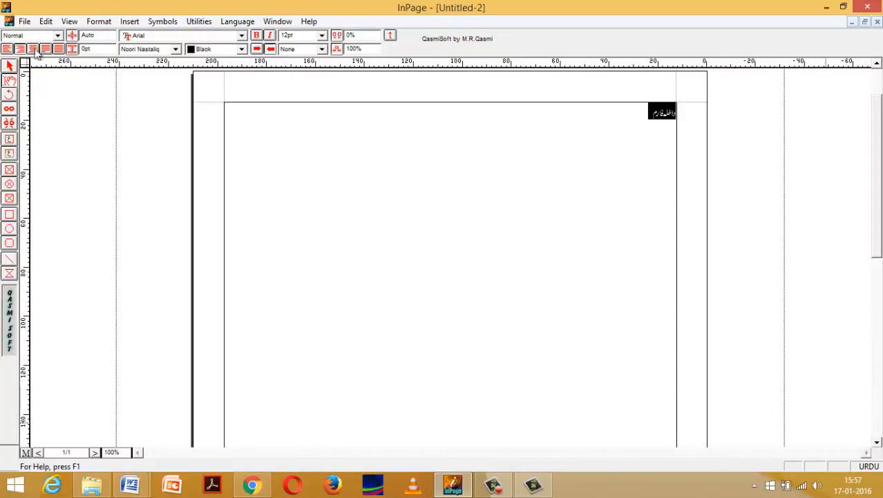
click(32, 50)
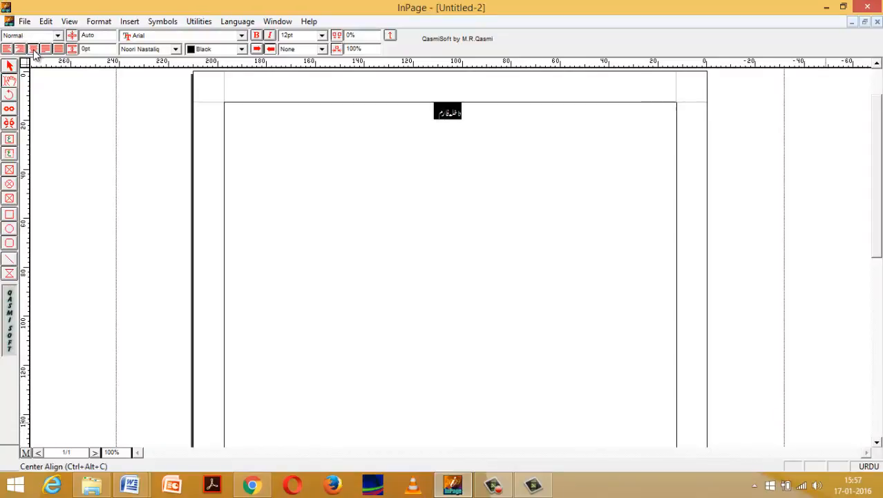
click(321, 35)
click(300, 103)
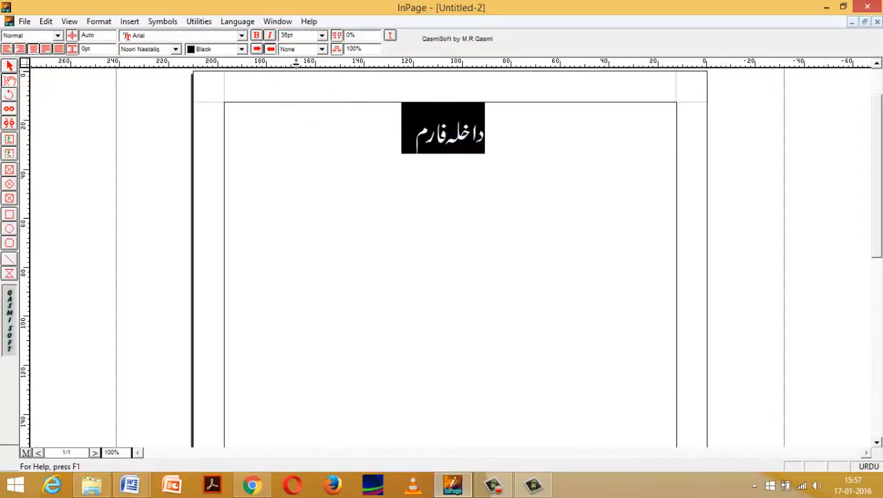
- Start a new line below the heading with justified alignment and a 24 pt font size
click(386, 140)
key(Return)
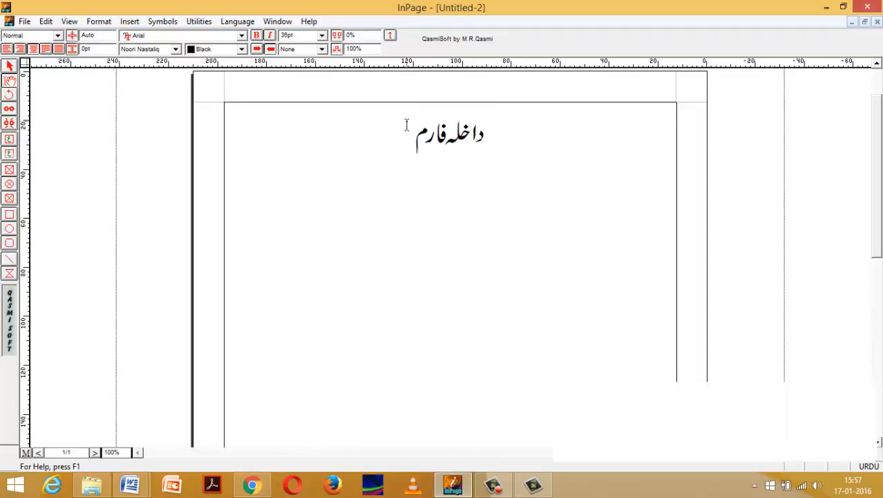
click(44, 49)
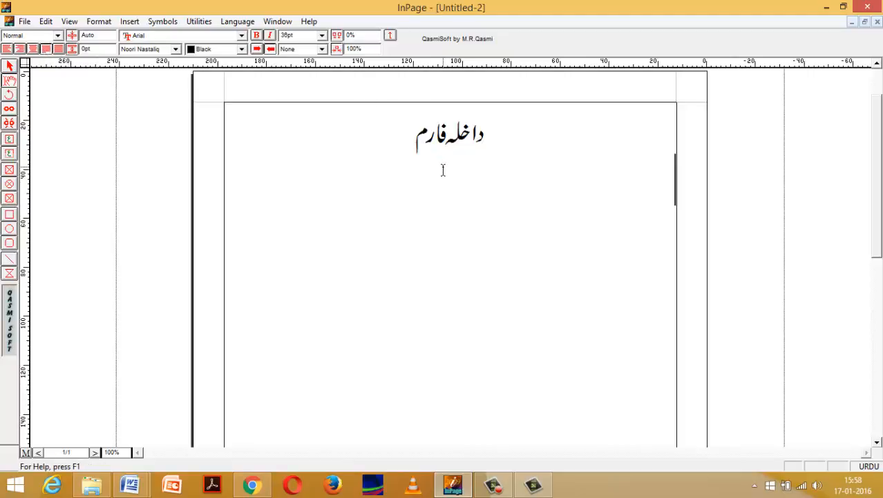
click(321, 35)
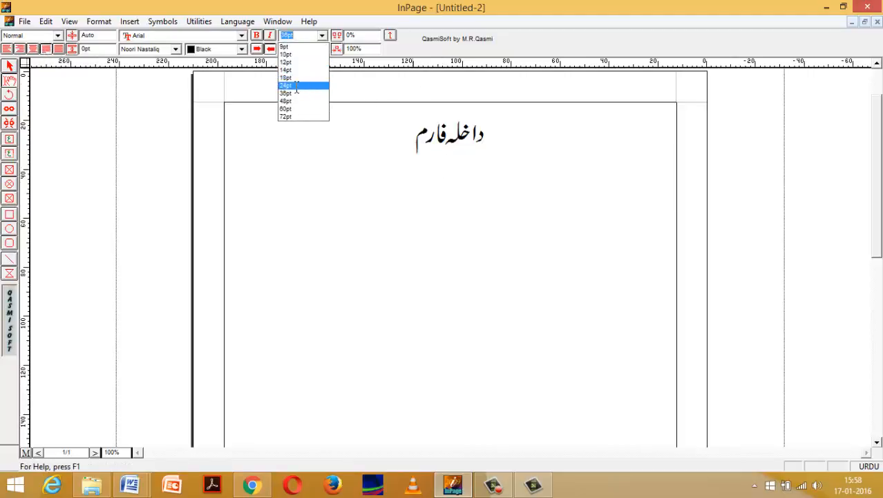
click(296, 86)
- Enter the label "نام" and add a long underscore blank after it with the typing language set to English
text(n)
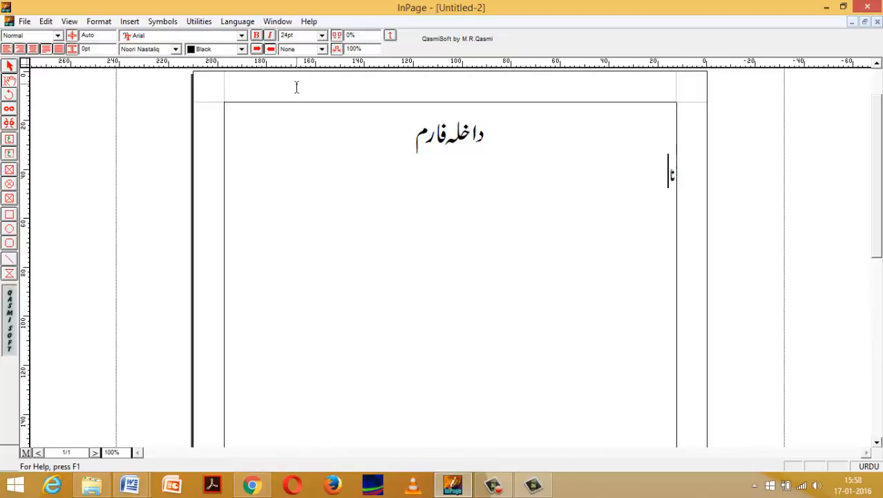
text(am)
click(868, 467)
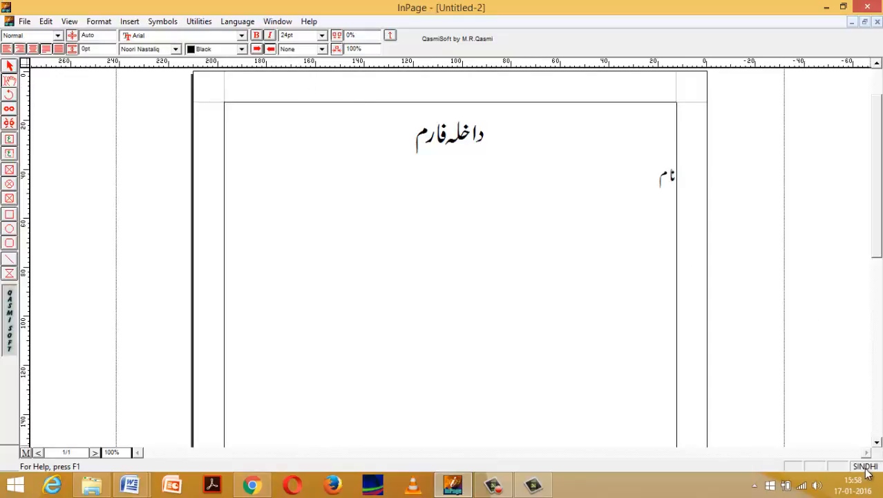
click(867, 468)
click(868, 468)
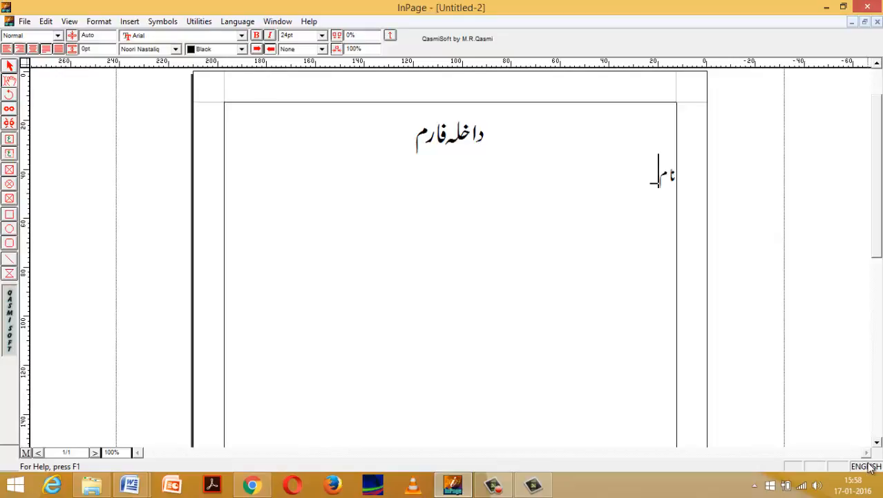
text(__________________________________)
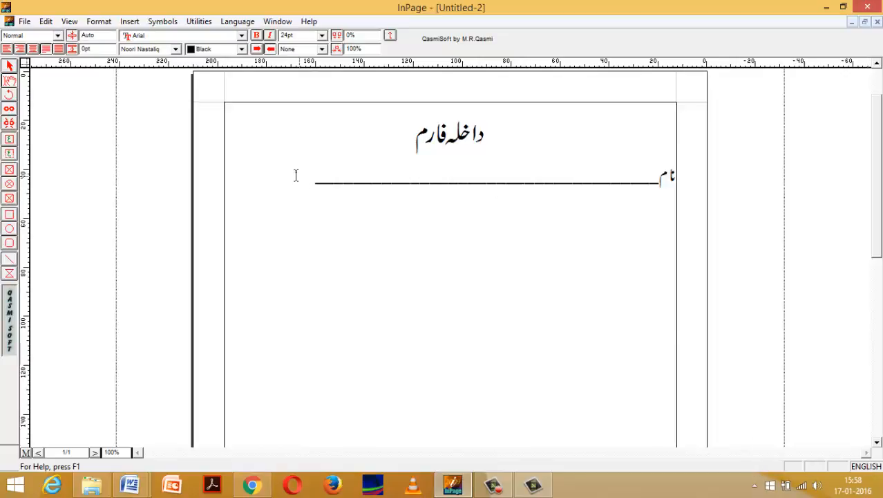
- Set the typing language back to Urdu and start a new line below the "نام" blank
click(332, 182)
click(317, 181)
key(Return)
key(BackSpace)
click(660, 177)
key(Return)
key(BackSpace)
key(BackSpace)
text(__)
click(867, 467)
key(BackSpace)
key(BackSpace)
click(307, 176)
key(Return)
key(BackSpace)
key(Return)
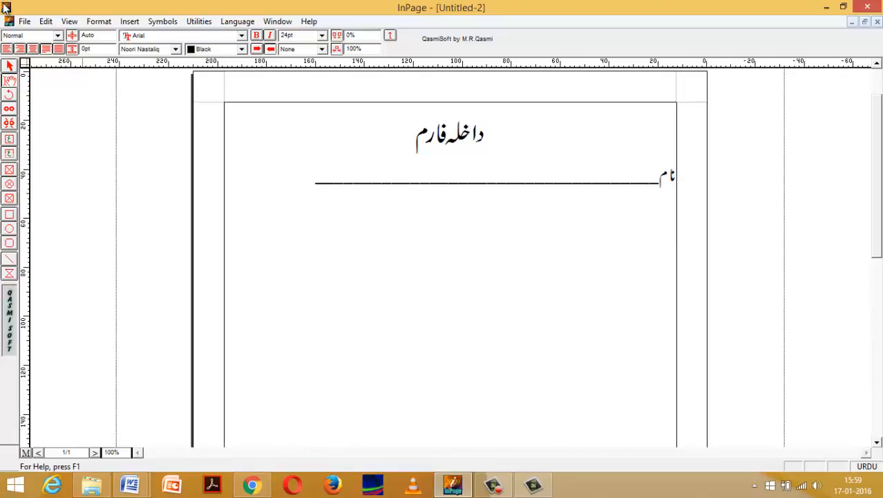
- Enter the label "والد نام" on the second form line and add a medium-length English underscore blank after it
text(والدکان)
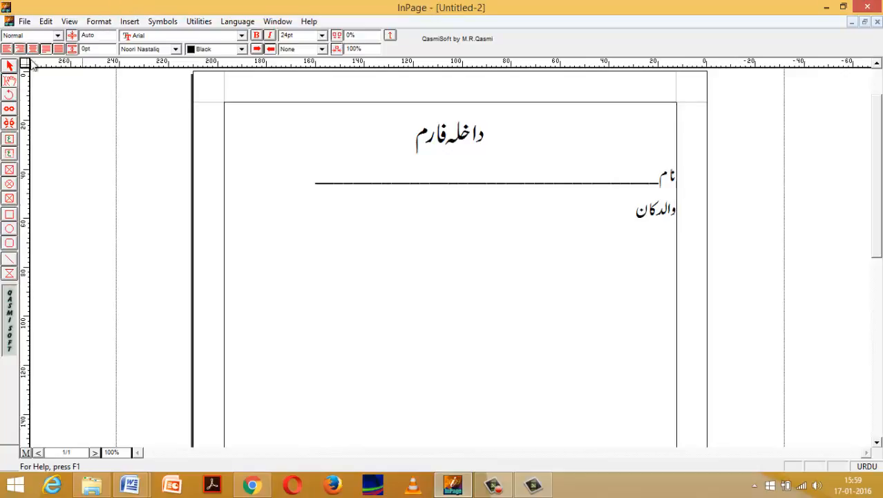
key(BackSpace)
key(BackSpace)
key(BackSpace)
text(نام)
click(874, 467)
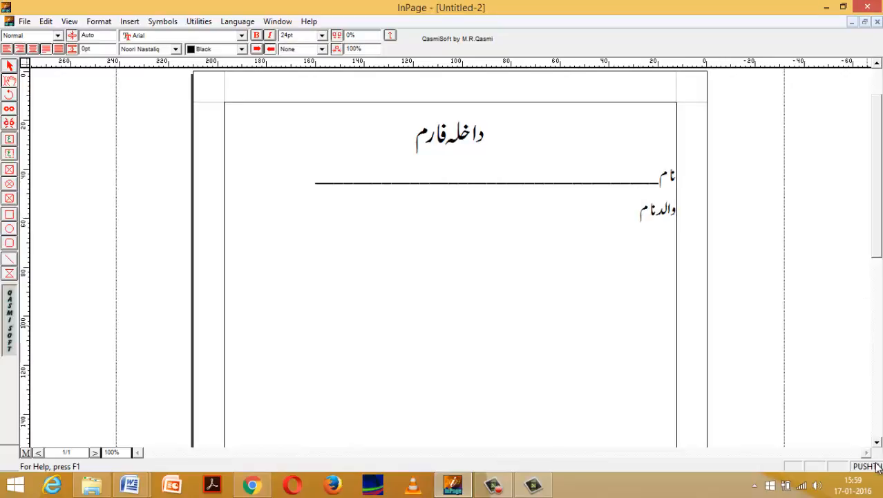
click(874, 467)
text(__________________)
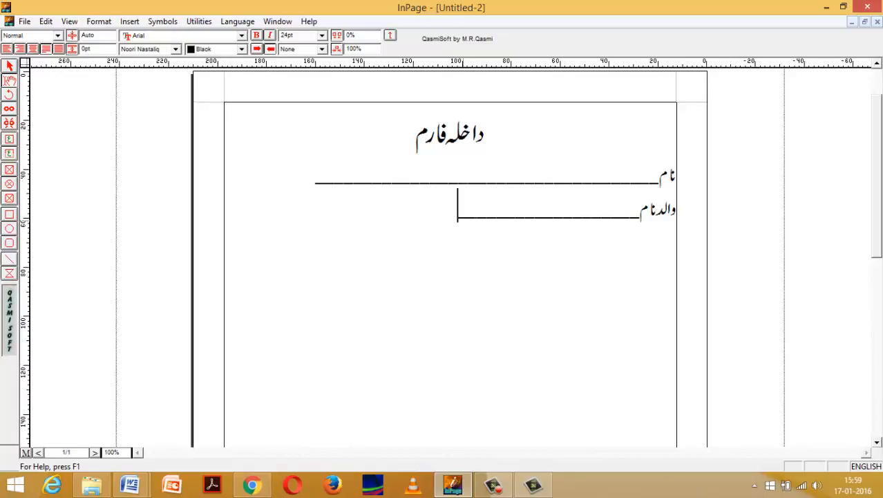
- Switch typing back to Urdu and enter the word "تاریخ" after the "والد نام" blank
click(873, 467)
text(ت)
key(BackSpace)
click(435, 212)
text(تاریض)
key(BackSpace)
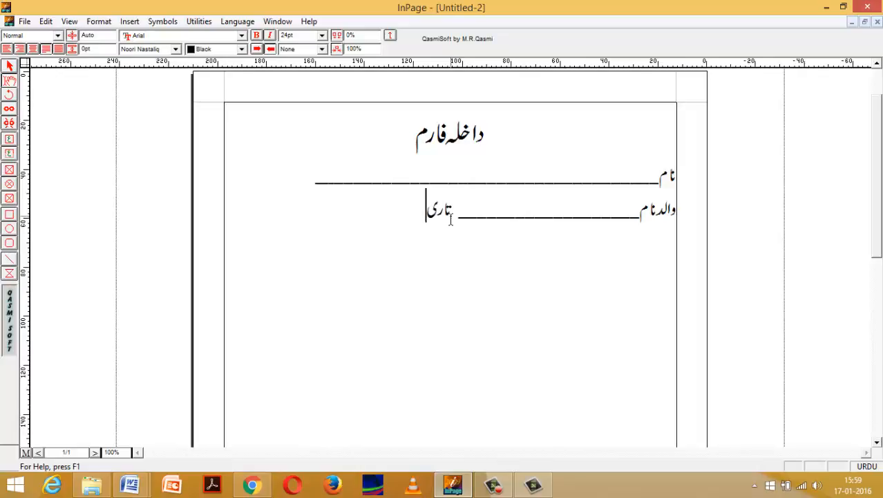
text(غ)
key(BackSpace)
text(ض)
key(BackSpace)
text(غ)
key(BackSpace)
text(خ[)
key(BackSpace)
- Complete the second label on the line as "تاریخ پیدائش"
text(پ)
key(BackSpace)
text(پیدای)
key(BackSpace)
text(ہ)
key(BackSpace)
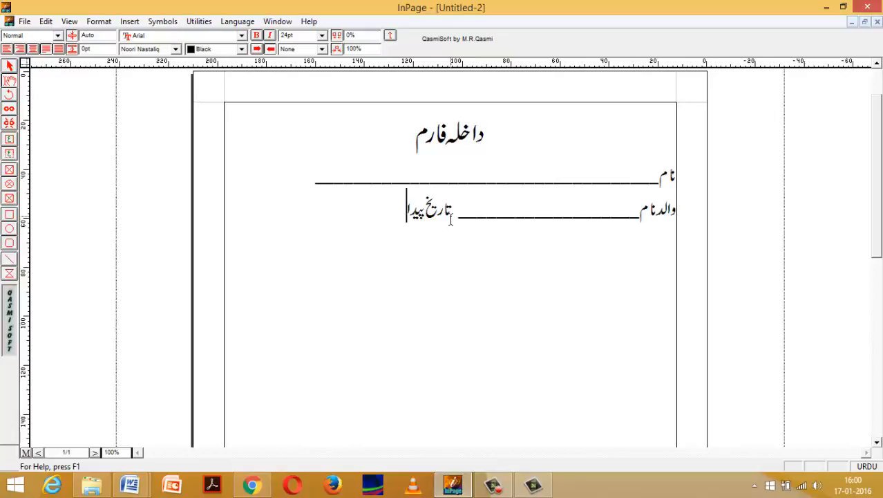
text(ء)
text(ش)
- Add a short English underscore blank after "تاریخ پیدائش" and start a new line in Urdu
click(875, 467)
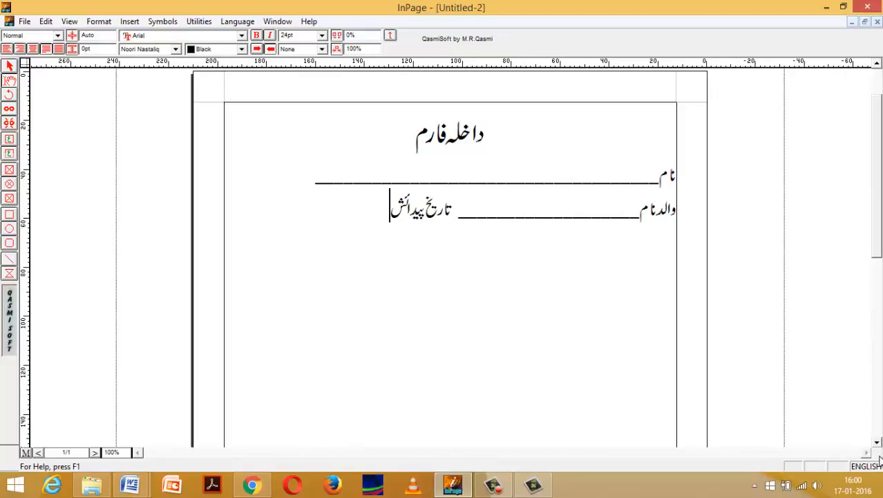
text(_________)
click(278, 205)
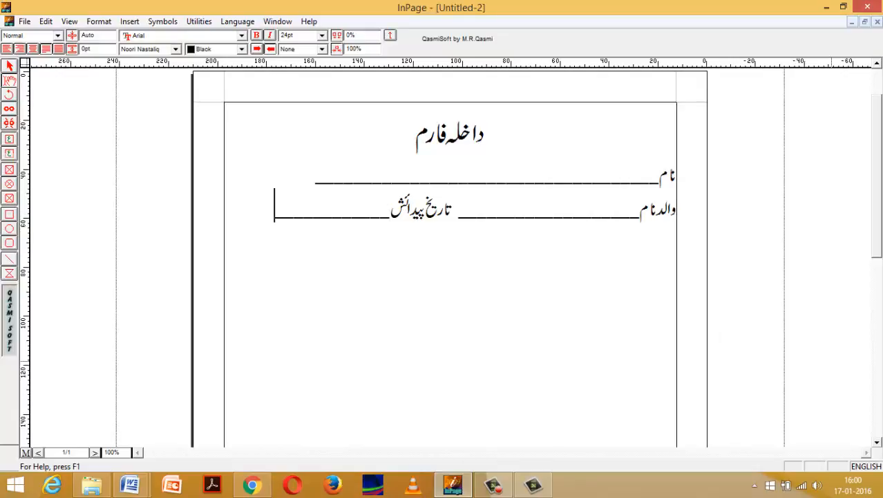
click(878, 468)
key(Return)
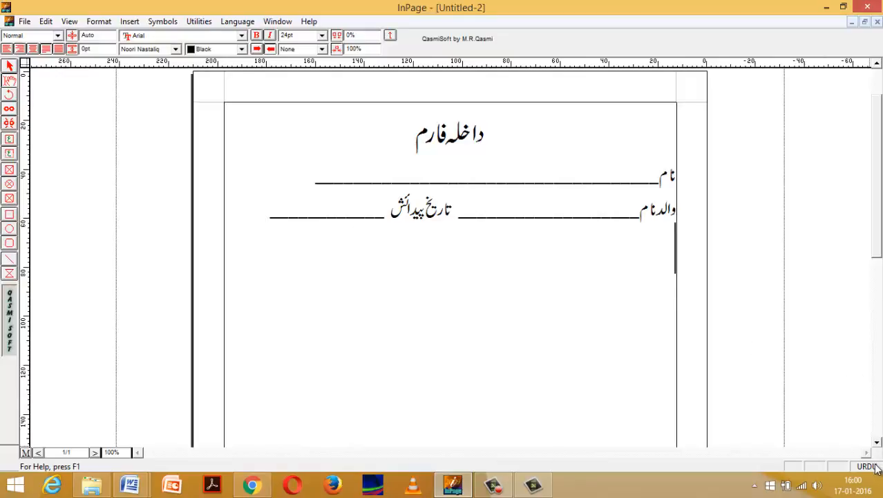
text(پچ)
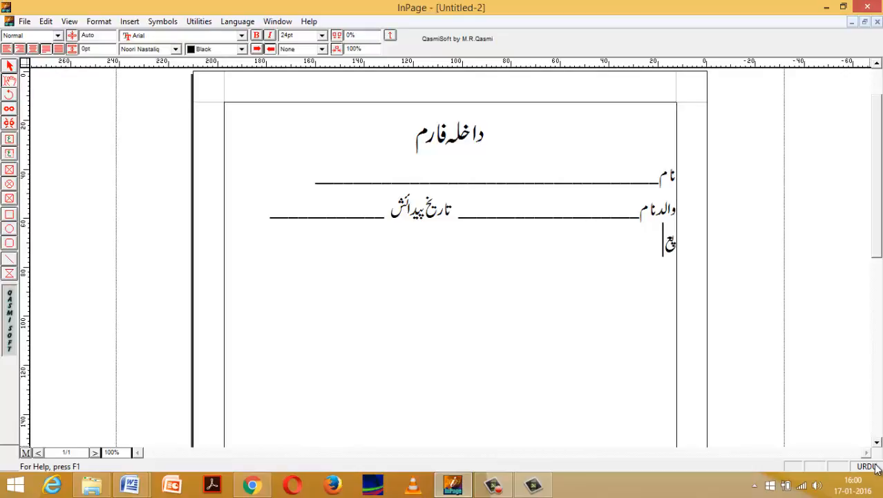
key(BackSpace)
text(ت)
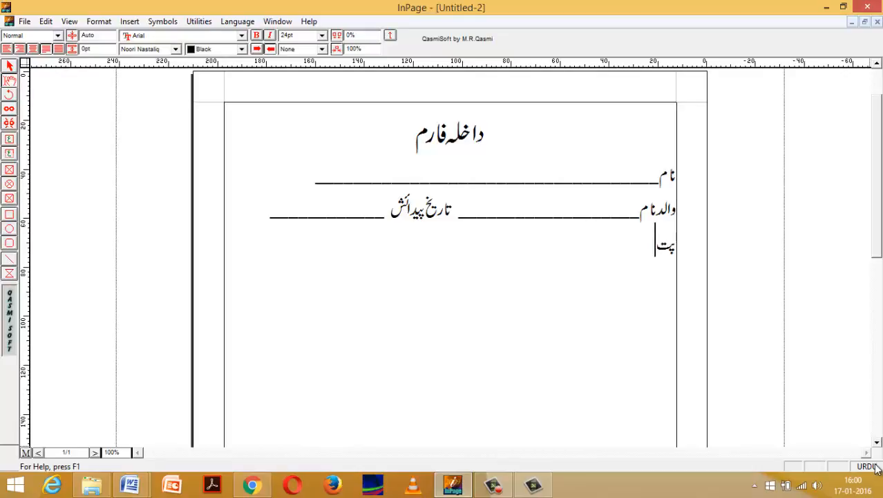
text(ہ)
key(Home)
key(BackSpace)
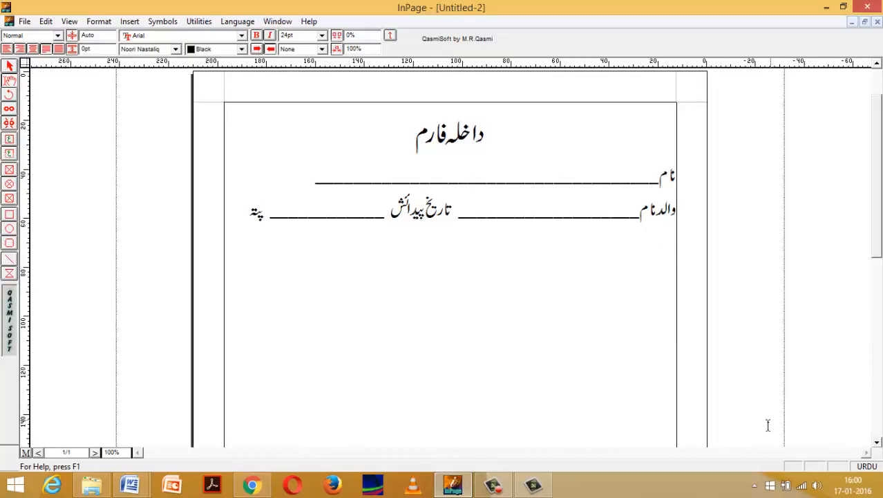
key(Return)
key(End)
key(BackSpace)
key(BackSpace)
key(BackSpace)
key(BackSpace)
key(Return)
- Enter the label "مستقل پتہ" on the third form line
text(مستقل پ)
key(BackSpace)
text(پ)
key(BackSpace)
text(پتہ)
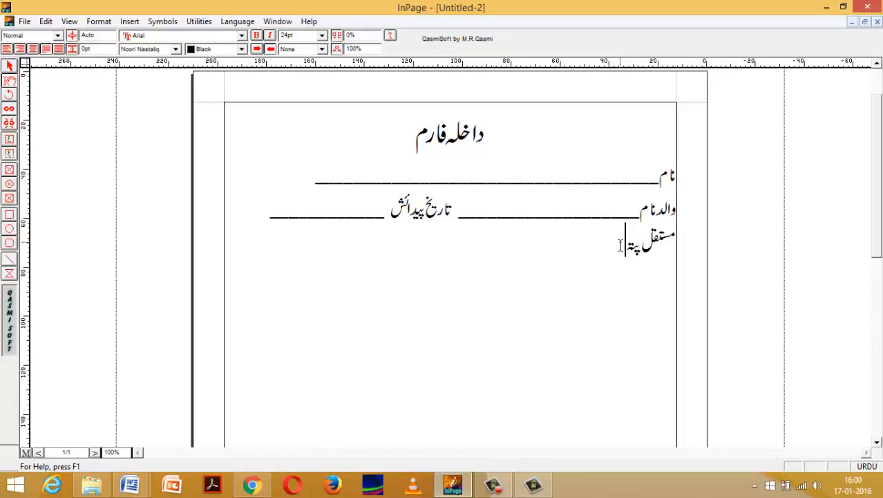
- Switch typing to English and try to add a long underscore blank after "مستقل پتہ"
click(867, 468)
click(870, 468)
click(873, 468)
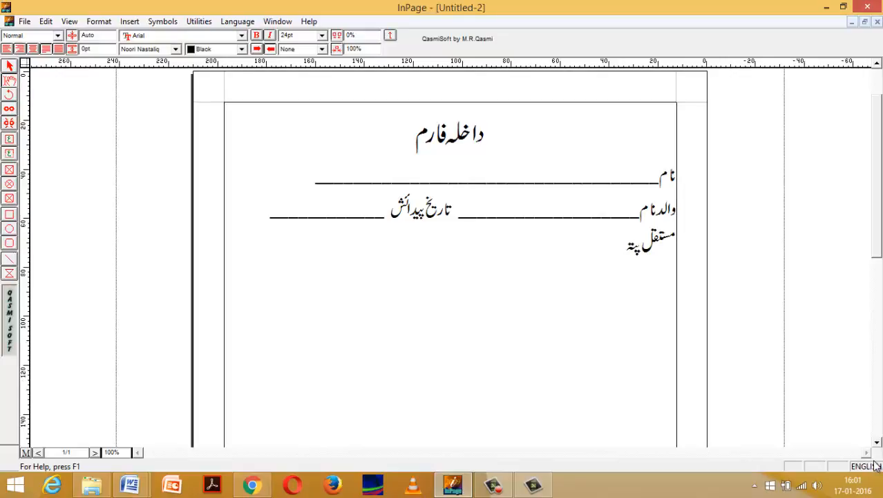
text(__________________________)
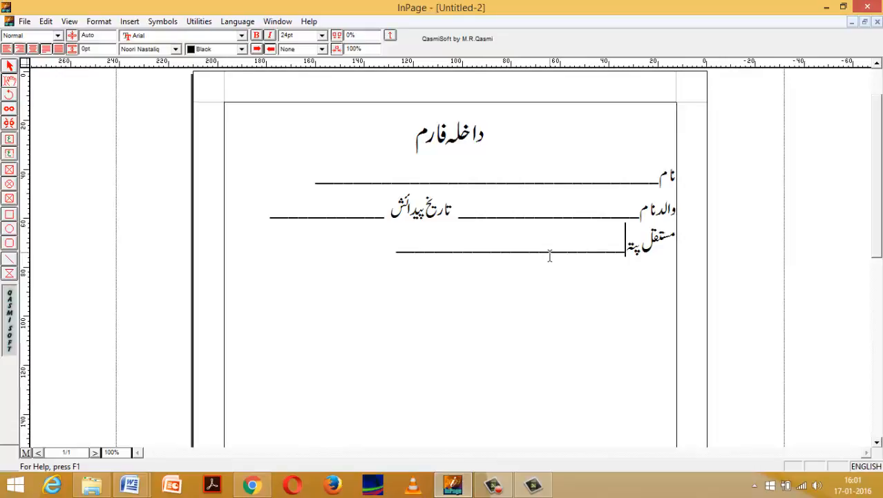
text(_______________________)
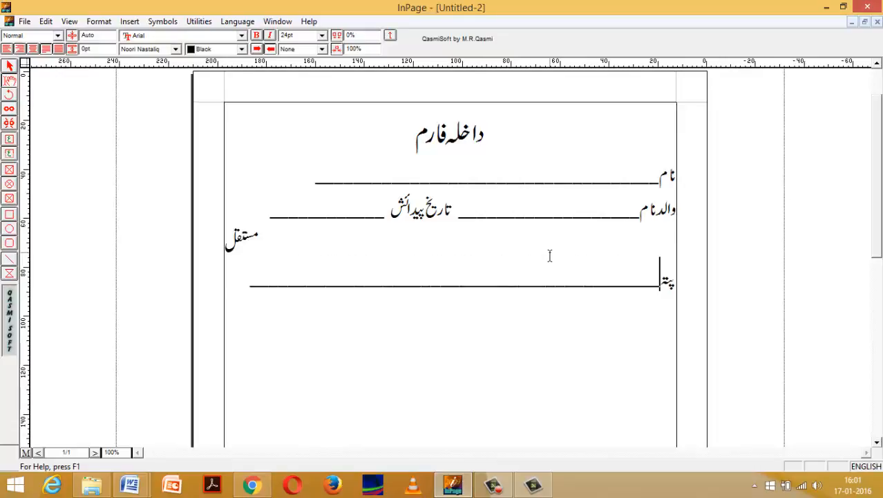
text(____________________)
- Delete the label "مستقل پتہ" from in front of the underscores on the third form line
key(Right)
key(Right)
click(480, 287)
key(Left)
key(Left)
key(Left)
key(Left)
key(Left)
key(Left)
key(Left)
key(Left)
key(Left)
key(Left)
key(Left)
key(Left)
key(Left)
key(Left)
key(Left)
key(Left)
key(Left)
key(Left)
key(Left)
key(Left)
key(BackSpace)
key(BackSpace)
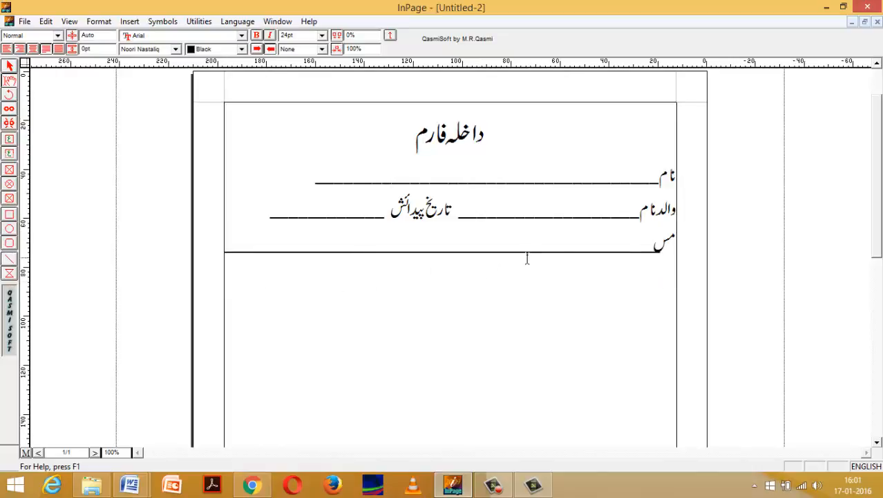
key(BackSpace)
key(BackSpace)
key(BackSpace)
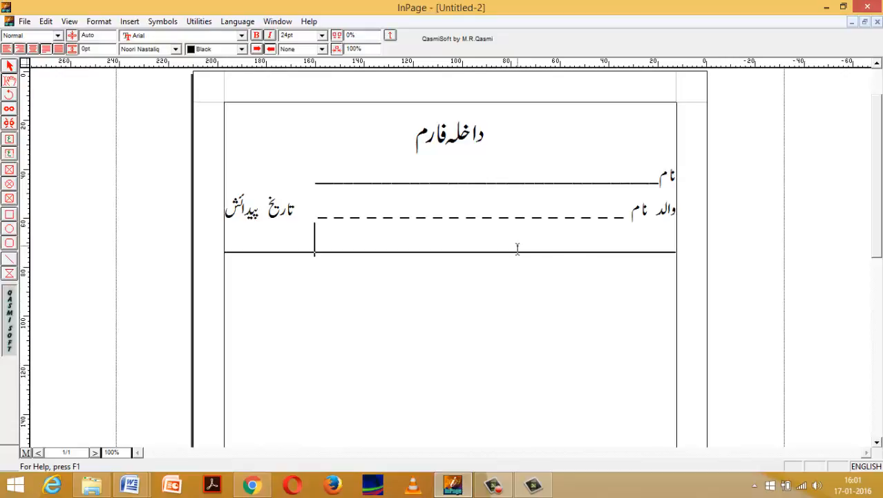
- Restore the line break, delete all remaining underscores below the "والد نام" line and set typing back to Urdu
key(Return)
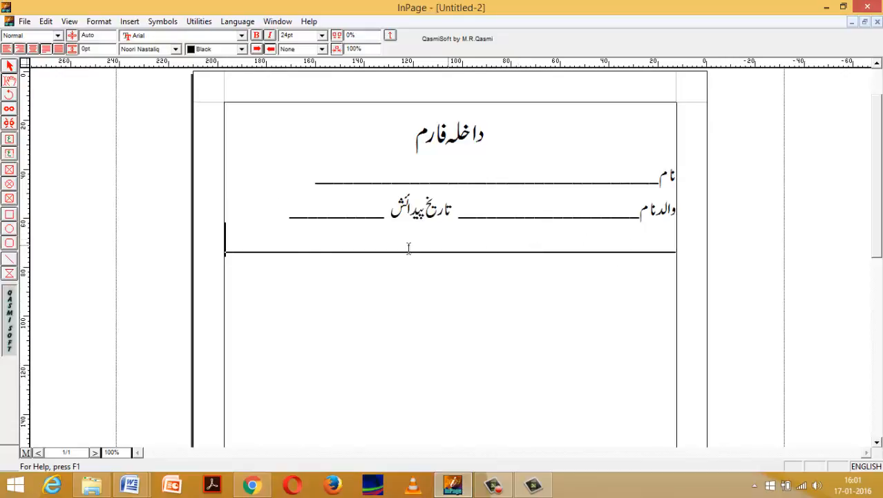
drag(282, 245, 578, 262)
key(Delete)
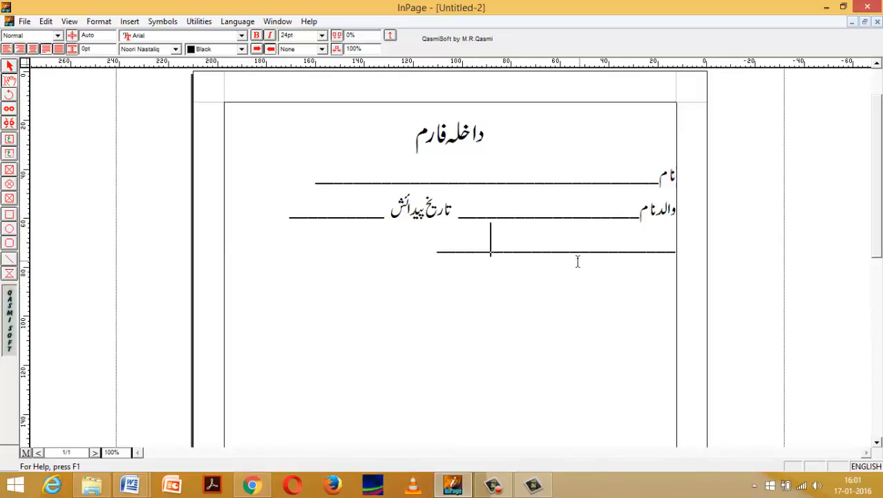
drag(424, 252, 440, 262)
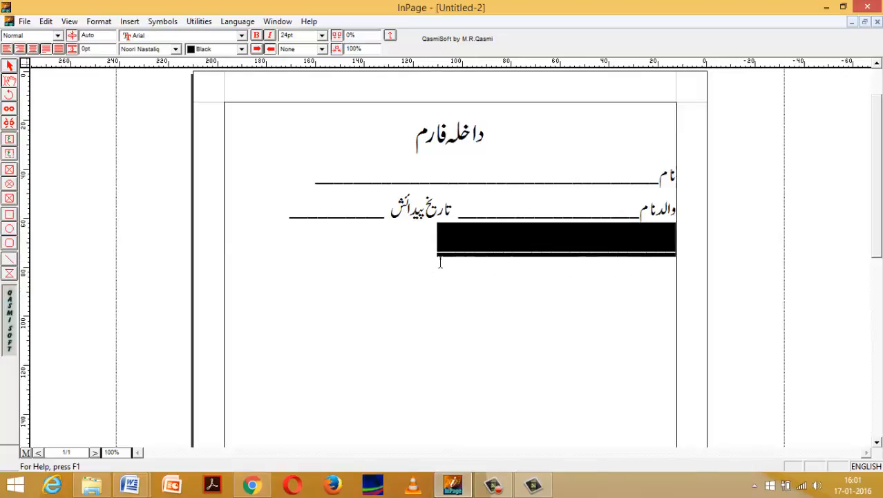
key(Delete)
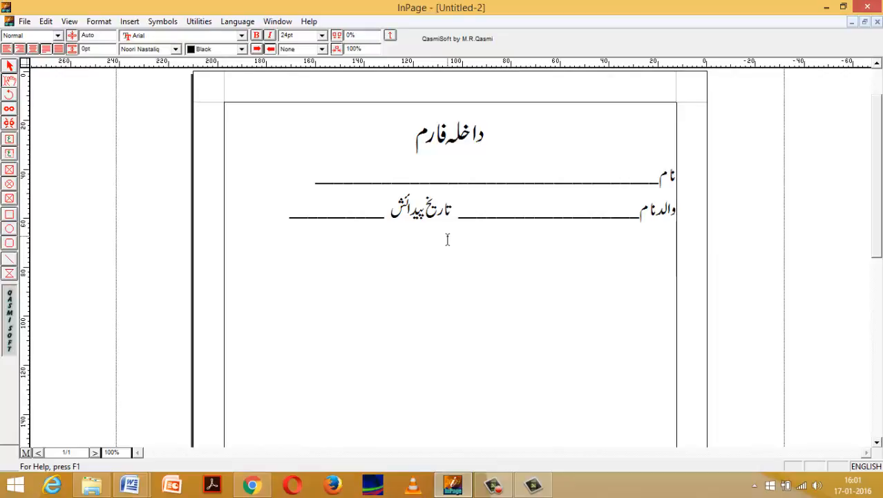
click(874, 469)
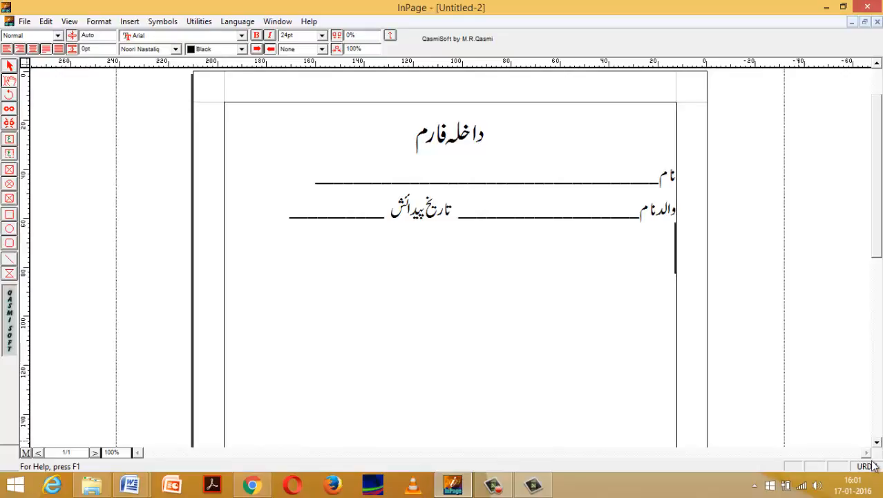